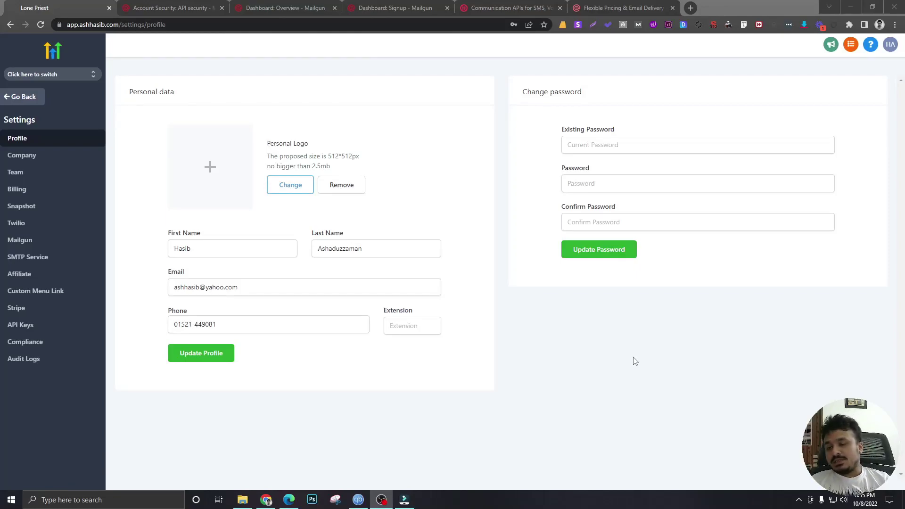
Open Mailgun from the Settings sidebar to show the empty MailGun Settings page.
click(49, 246)
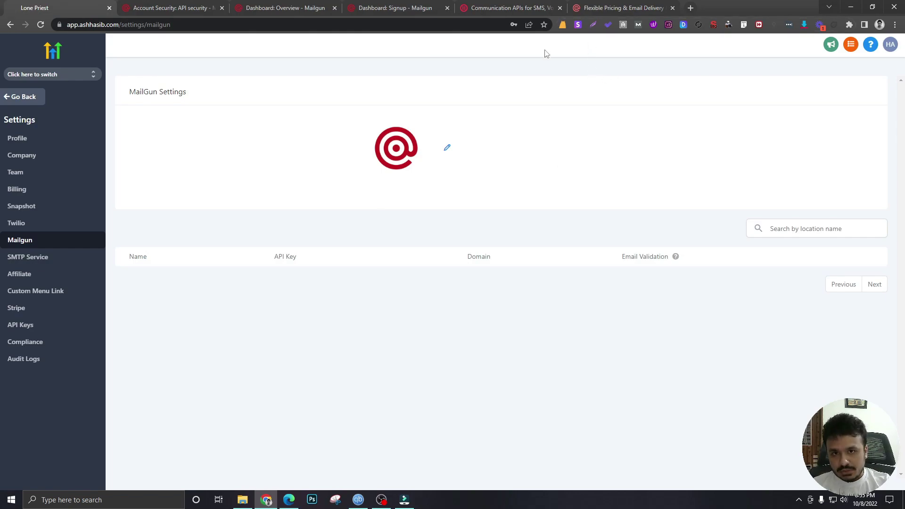
Review the Mailgun pricing plans and highlight the Trial plan's included email count.
click(590, 7)
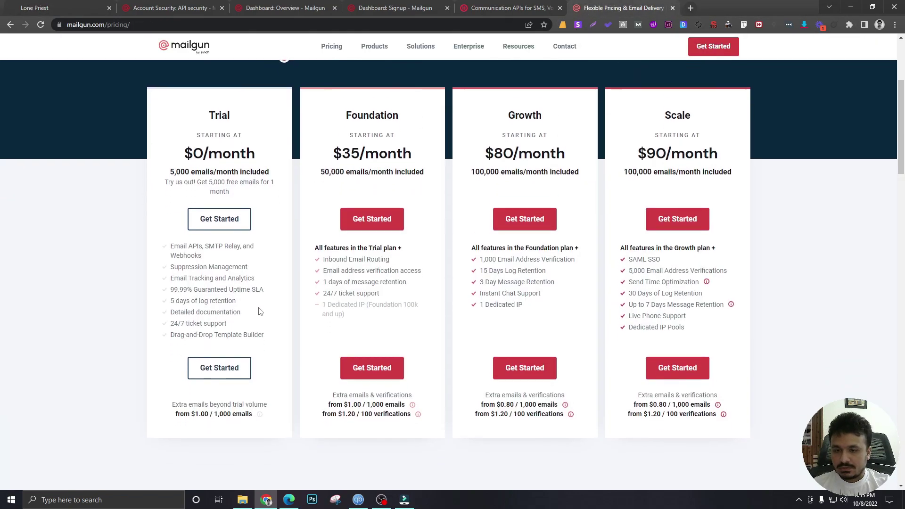
scroll(271, 311, down, 2)
scroll(242, 243, up, 2)
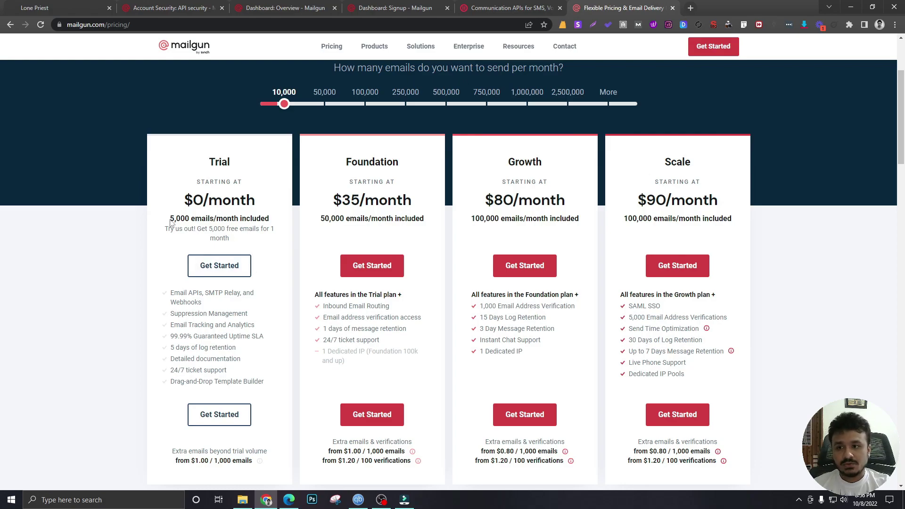
drag(170, 221, 229, 219)
click(230, 218)
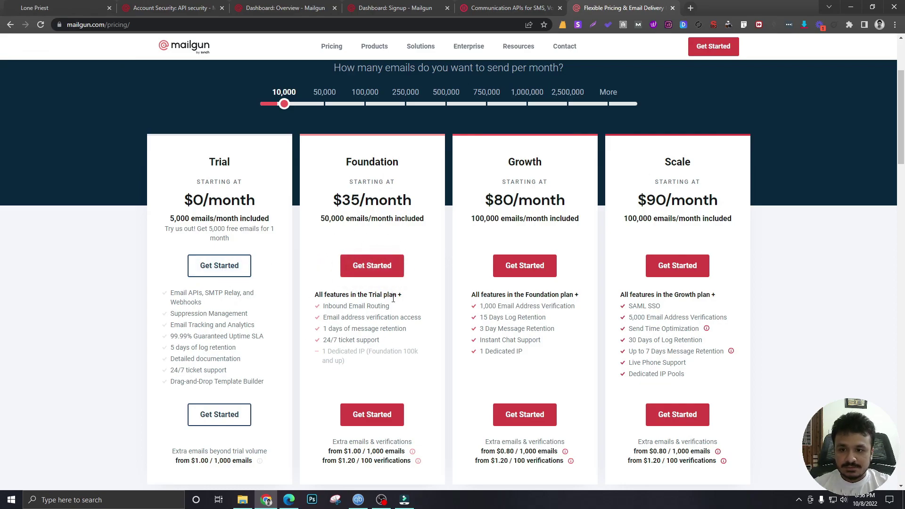
Review the Foundation plan at $35/month, highlighting its 50,000 included emails.
scroll(325, 358, down, 2)
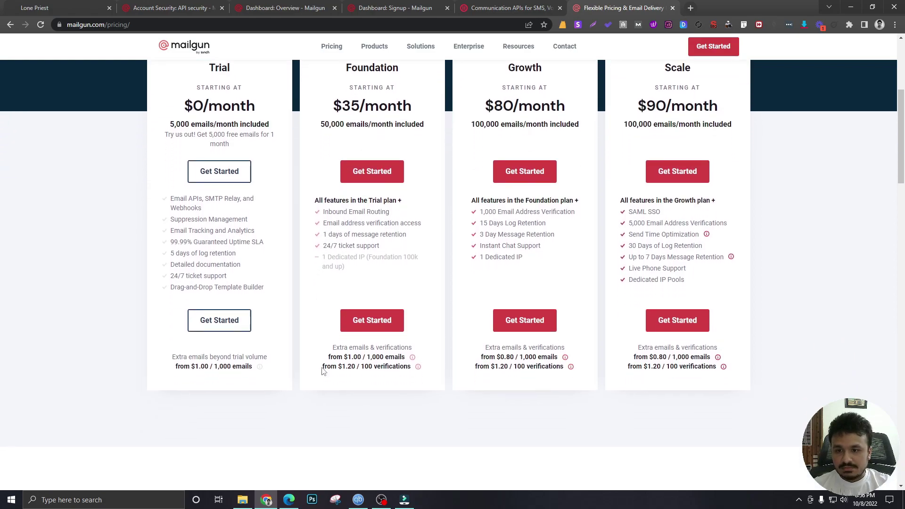
scroll(333, 404, up, 2)
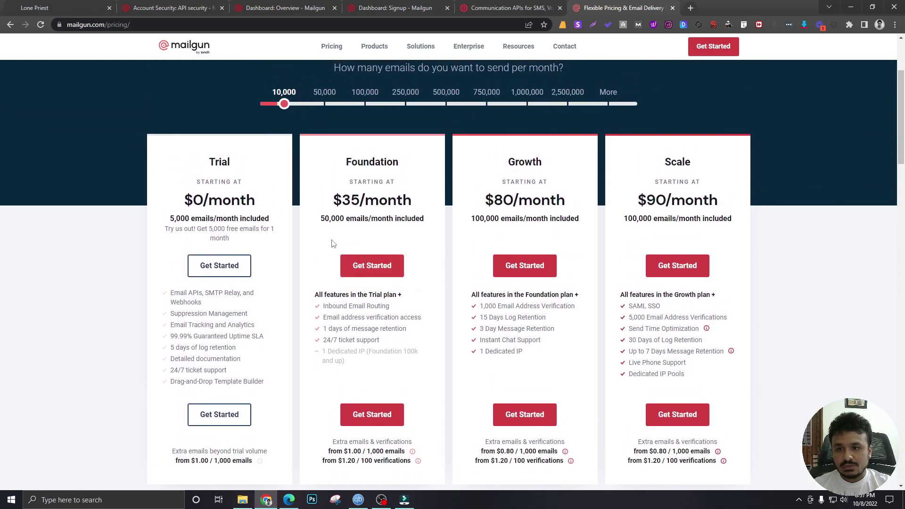
drag(320, 219, 403, 222)
click(346, 245)
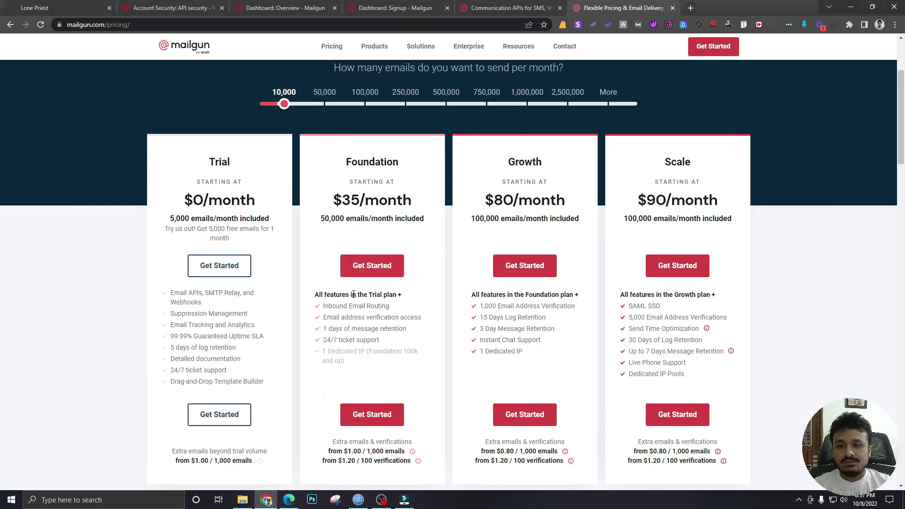
scroll(365, 311, down, 1)
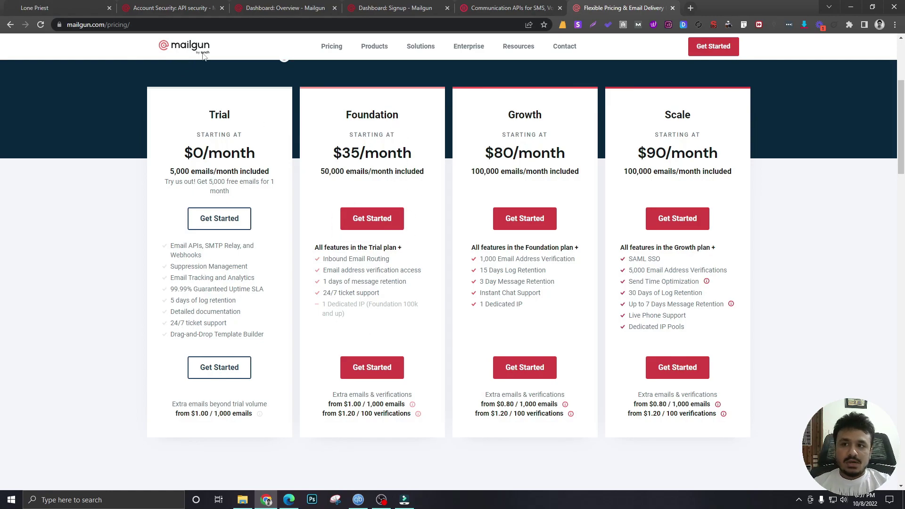
Look over the Mailgun account dashboard with its sandbox sending domain.
click(278, 9)
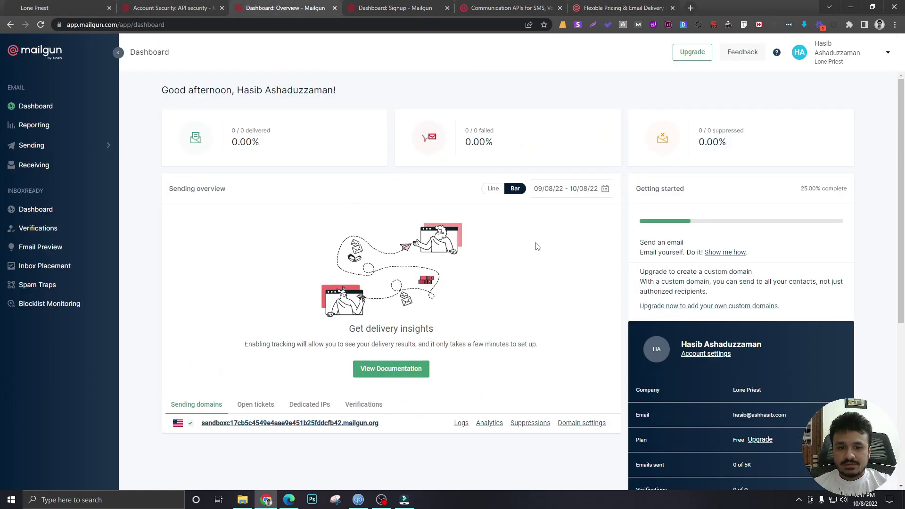
scroll(538, 247, down, 2)
scroll(536, 249, up, 2)
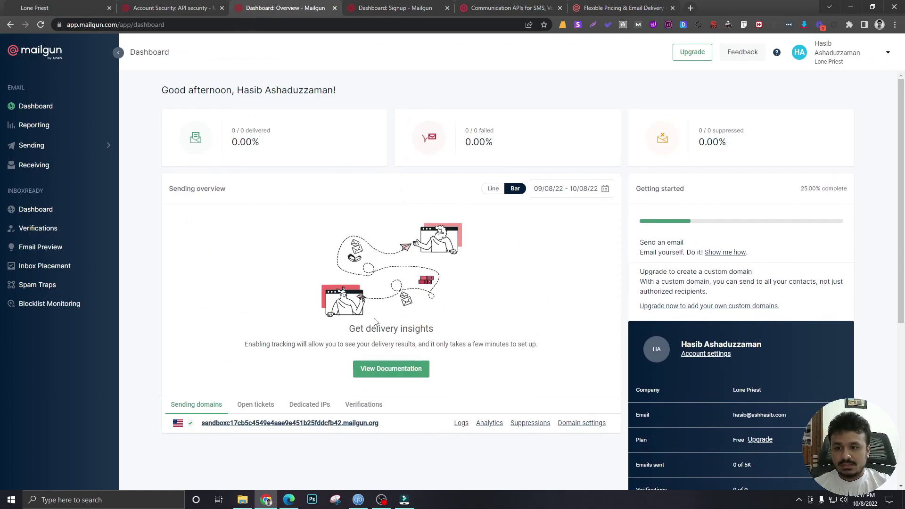
Back in GoHighLevel, open the MailGun dialog for entering the API key and domain.
click(69, 6)
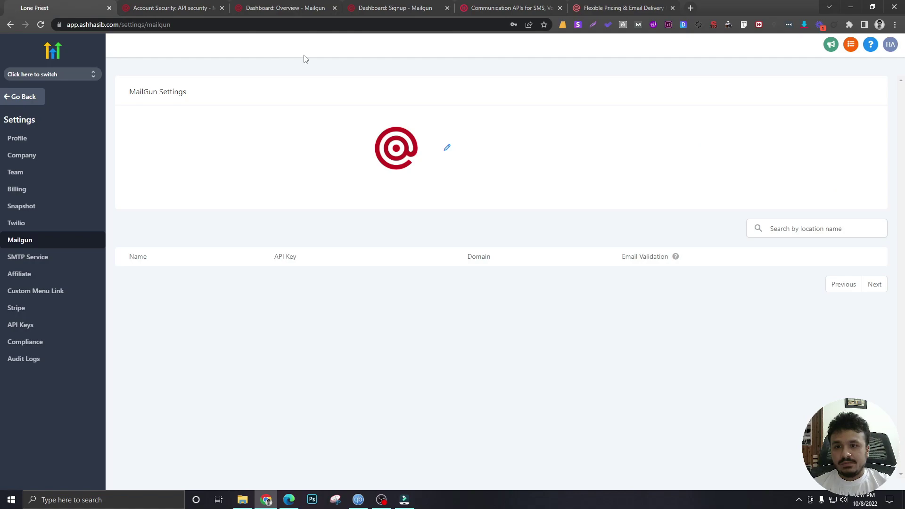
click(285, 7)
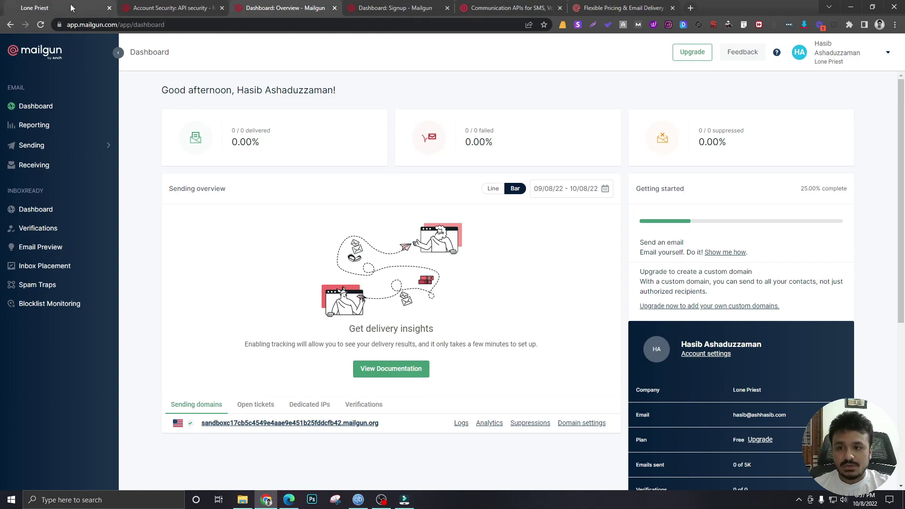
mouse_move(71, 7)
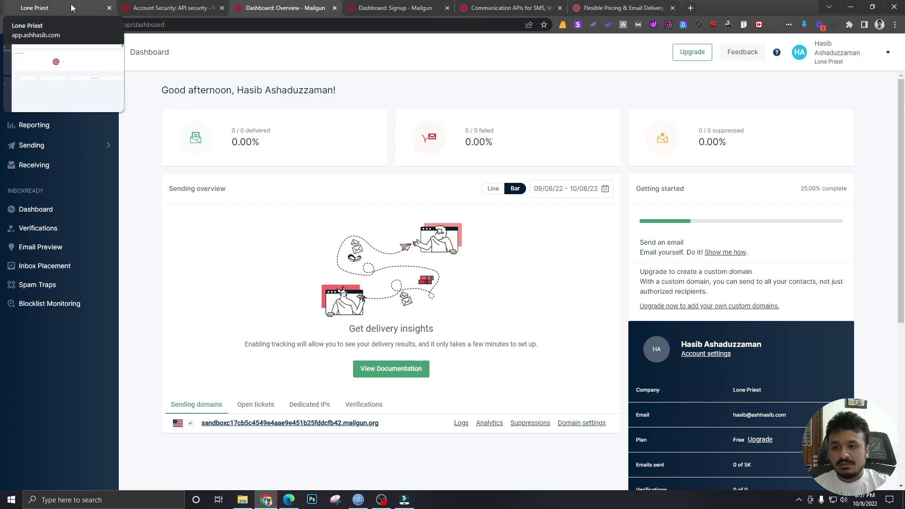
click(72, 8)
click(443, 142)
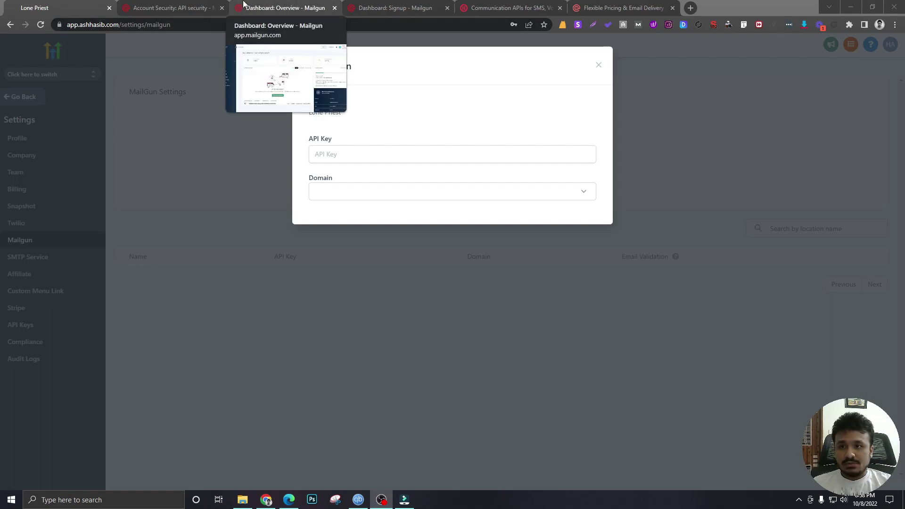
On the Mailgun dashboard, scroll down to locate the API keys link.
click(243, 6)
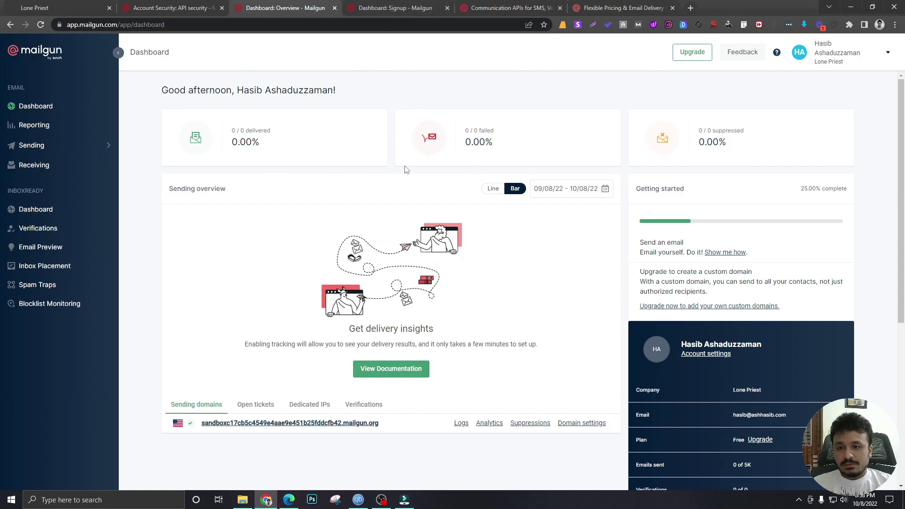
scroll(312, 188, down, 2)
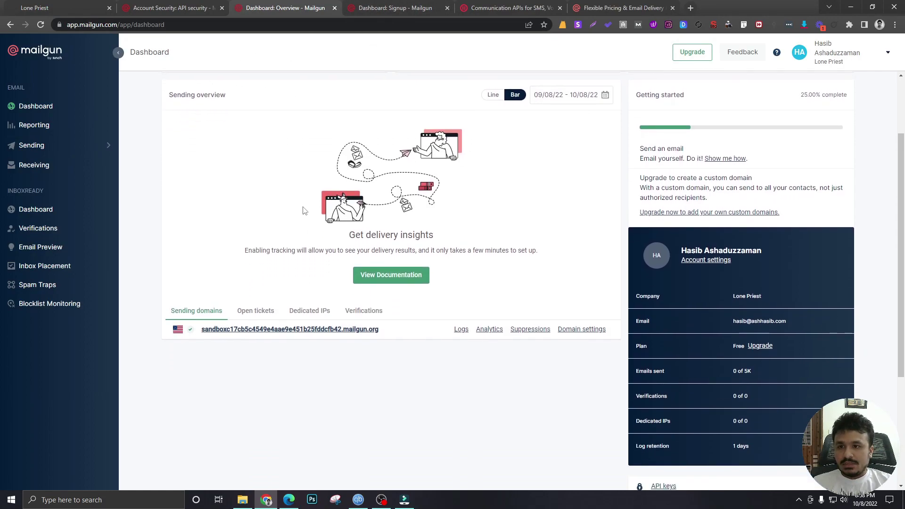
scroll(637, 278, up, 2)
scroll(636, 279, down, 2)
scroll(690, 290, up, 2)
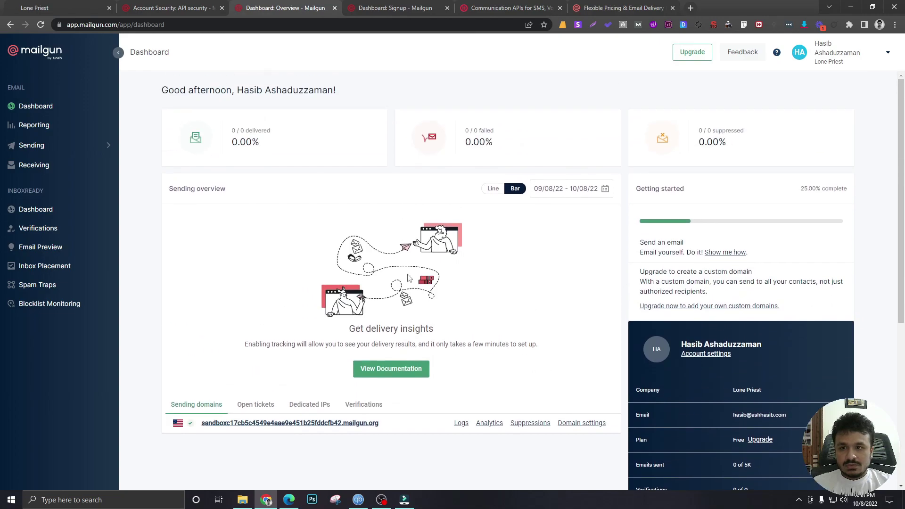
scroll(408, 278, down, 6)
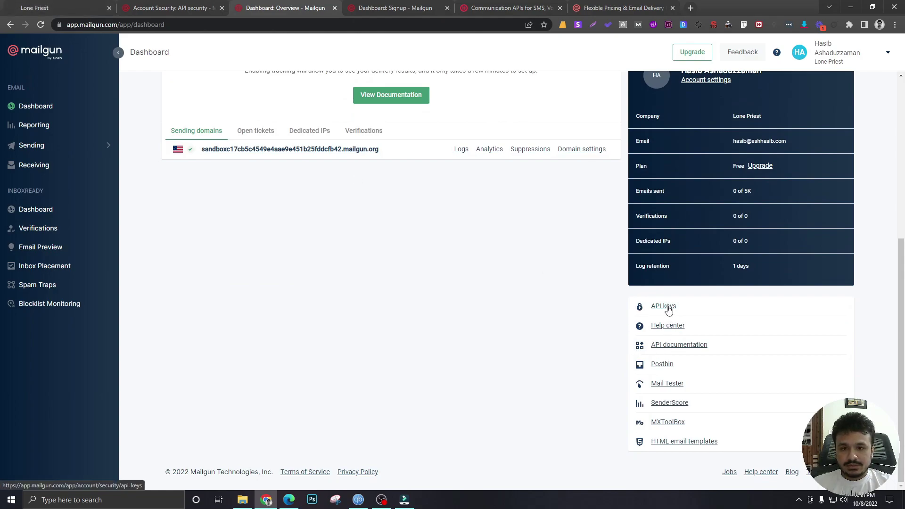
scroll(307, 157, up, 6)
scroll(243, 88, down, 6)
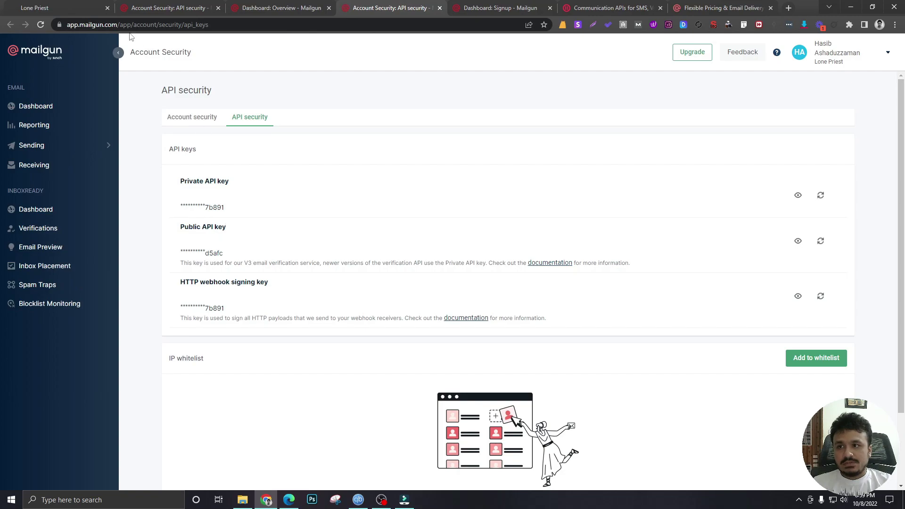
Paste the Mailgun private API key into the API Key field, check Domain, and save.
click(56, 8)
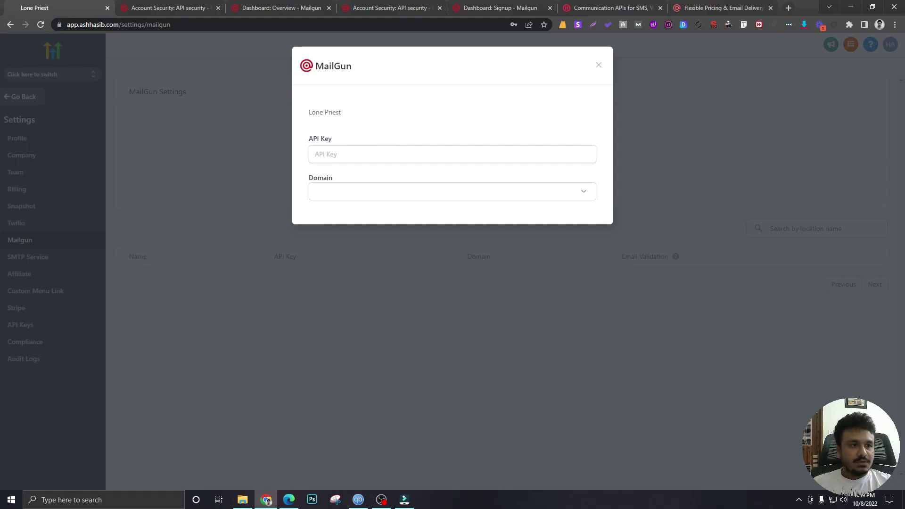
click(289, 500)
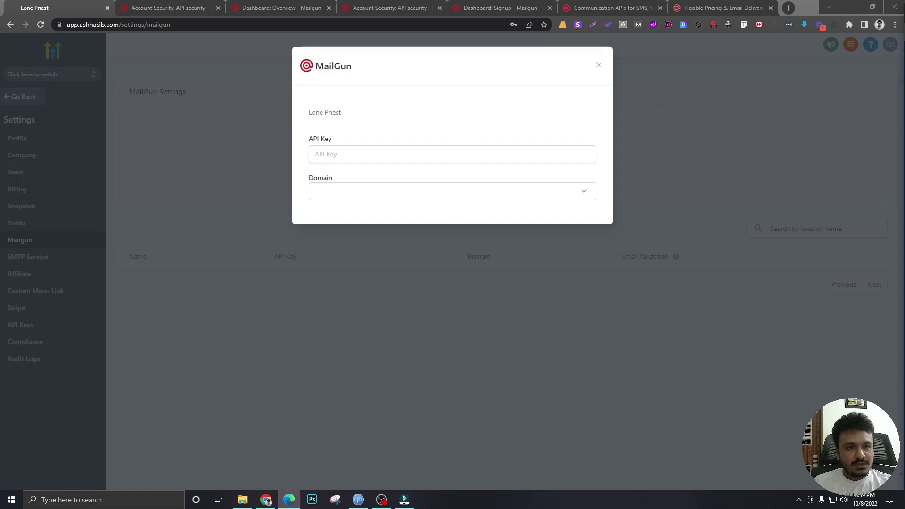
click(430, 153)
key(ctrl+v)
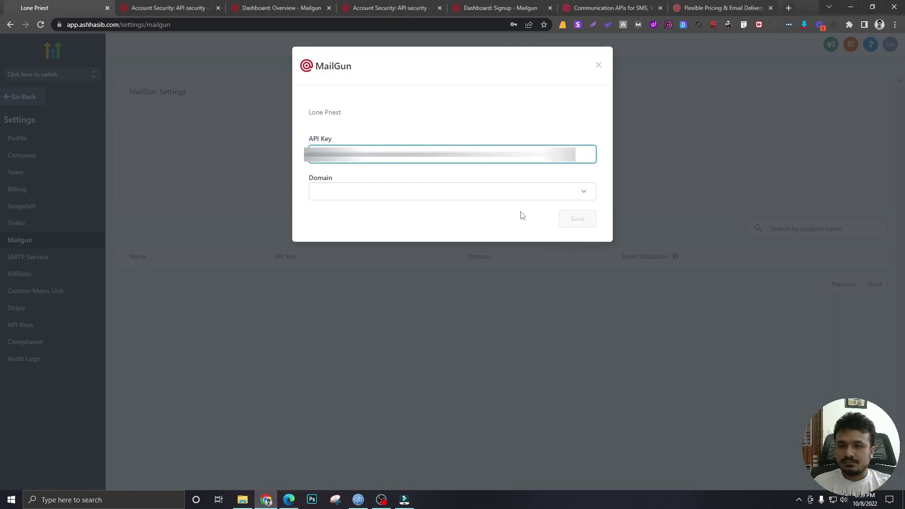
click(519, 198)
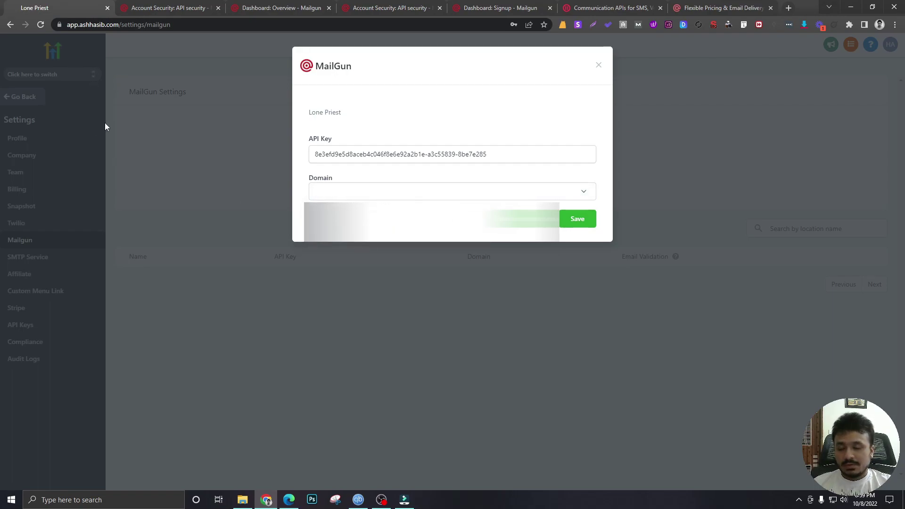
click(598, 65)
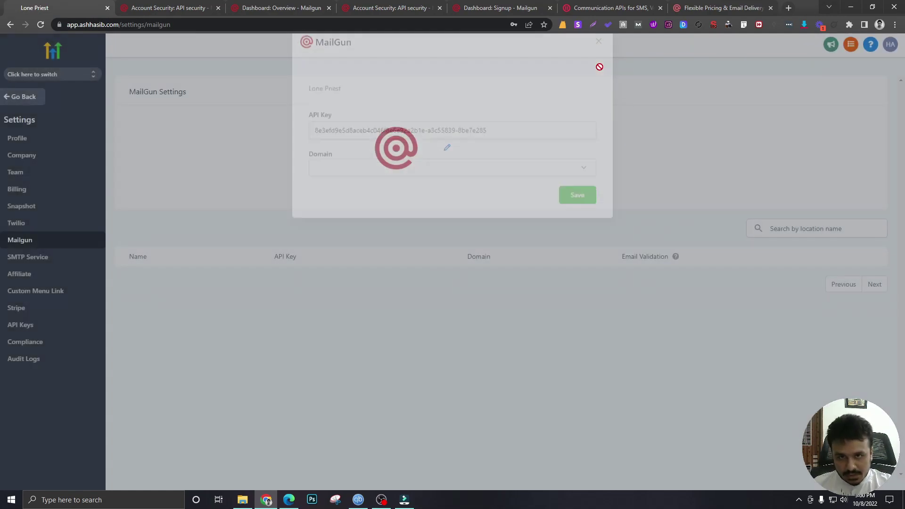